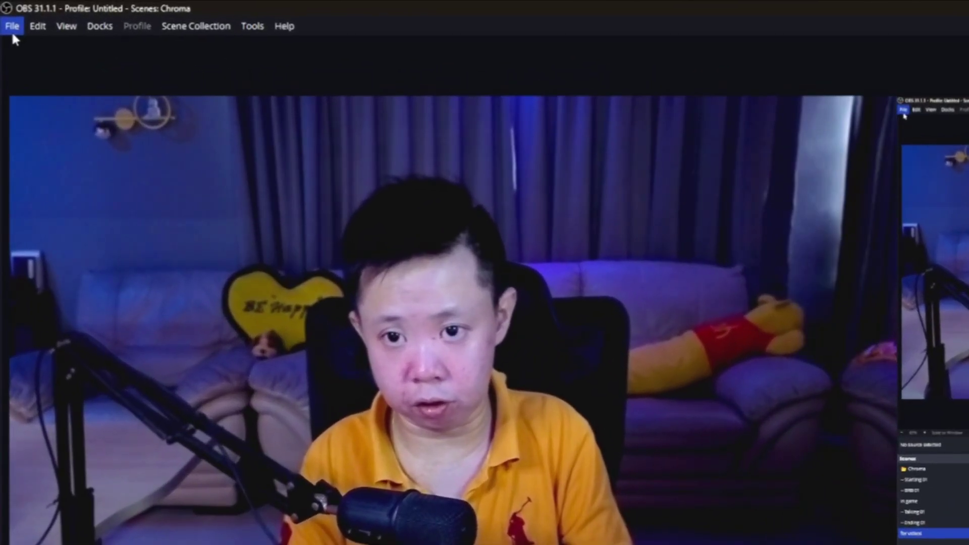
Step: Open the program settings, move the dialog aside and show the video settings
left_click(11, 27)
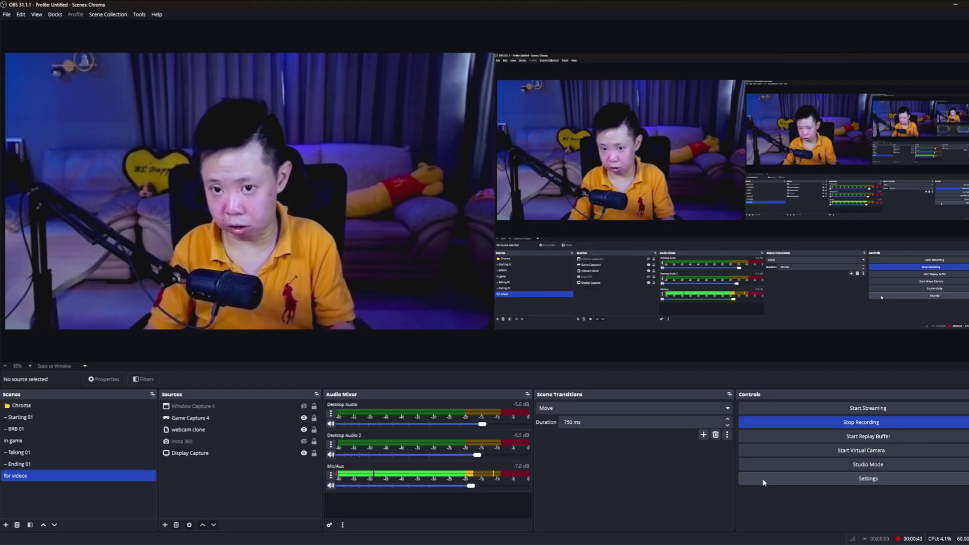
left_click(763, 479)
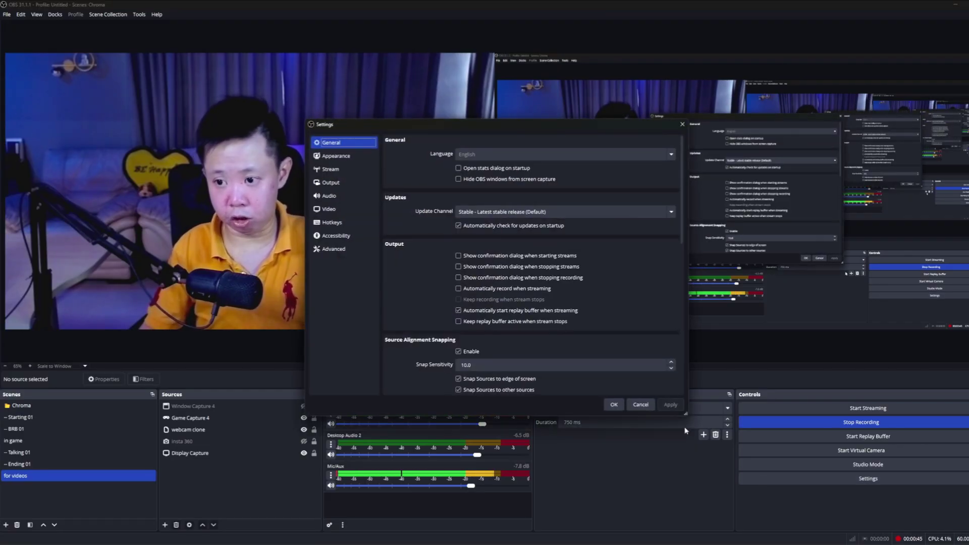
left_click_drag(554, 128, 781, 103)
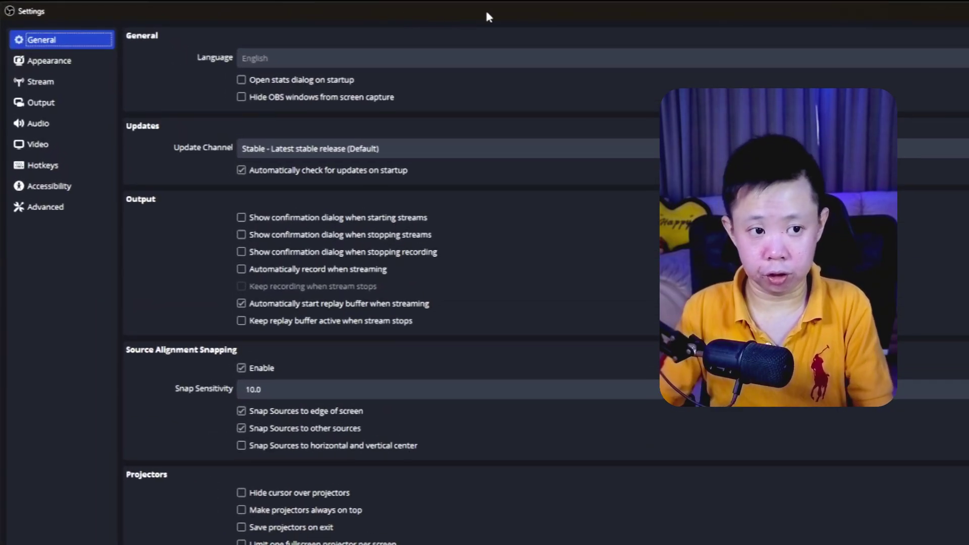
left_click(38, 144)
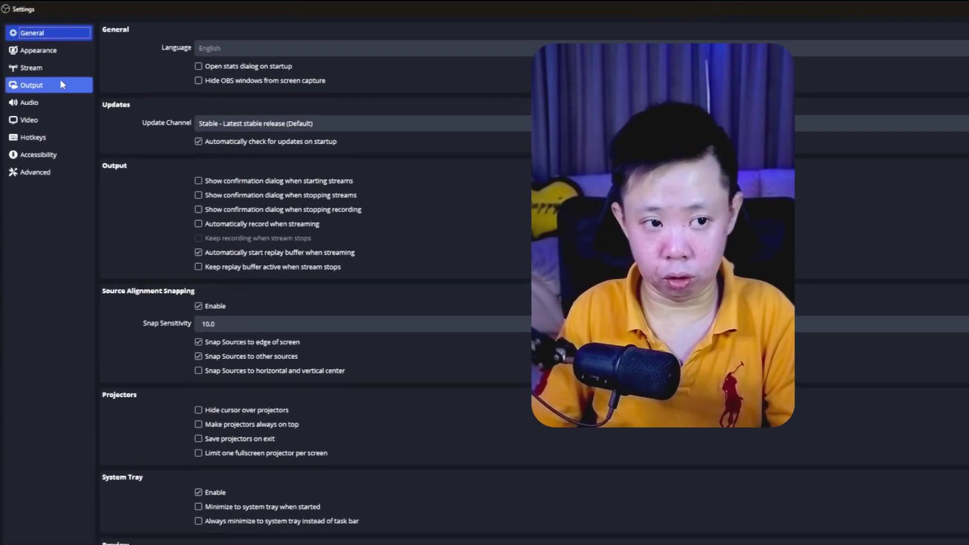
Step: Review the recording output settings and the available video encoders for streaming
left_click(61, 83)
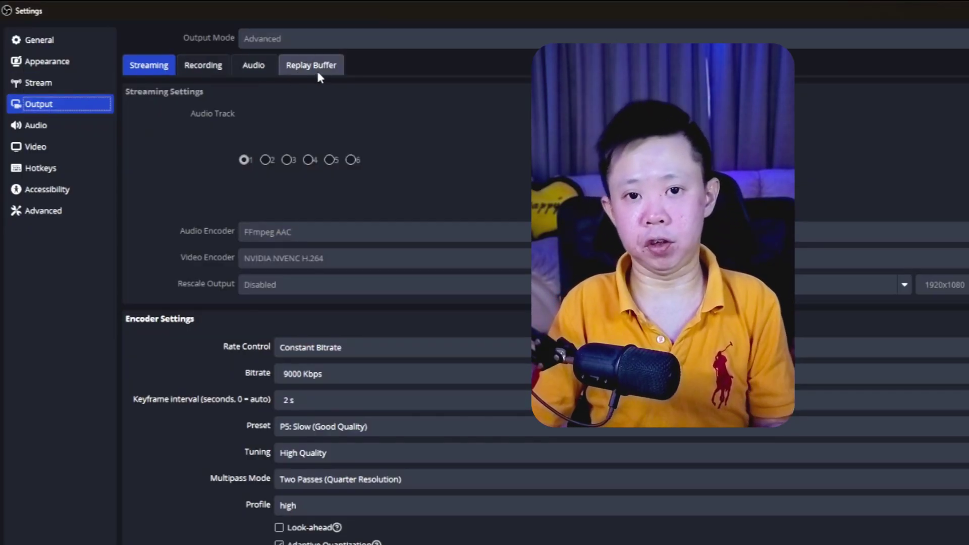
left_click(207, 74)
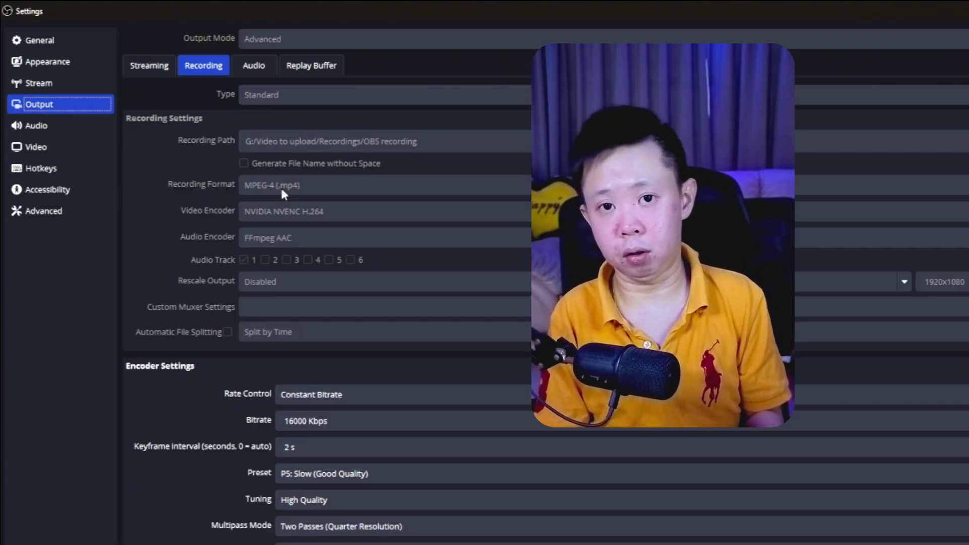
scroll(280, 185, "down", 10)
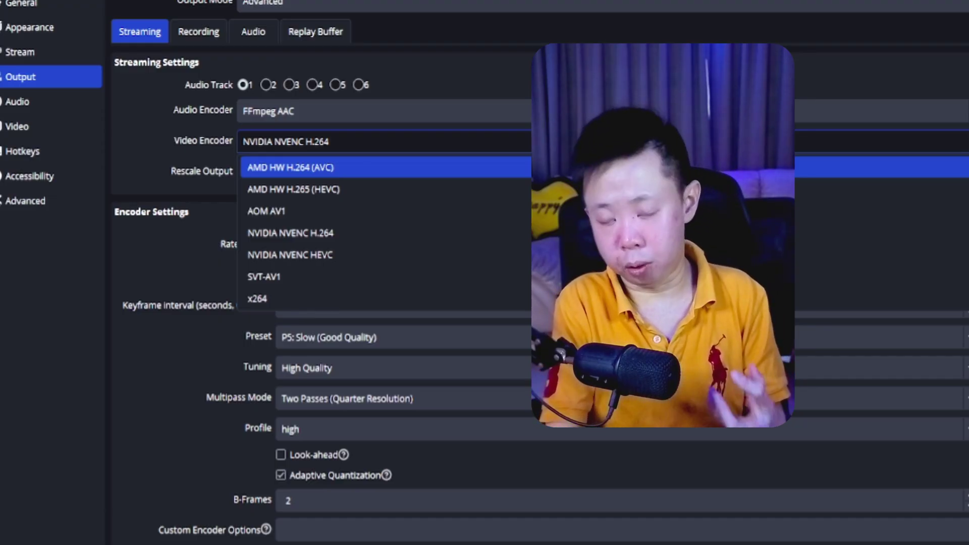
key("Escape")
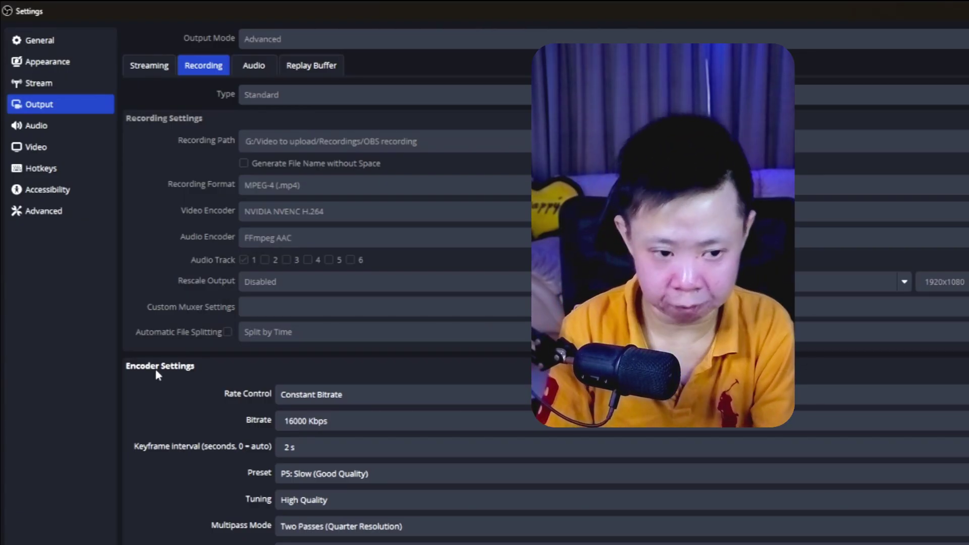
Step: Switch the recording encoder's rate control to Constant QP and open its QP value for editing
left_click(355, 393)
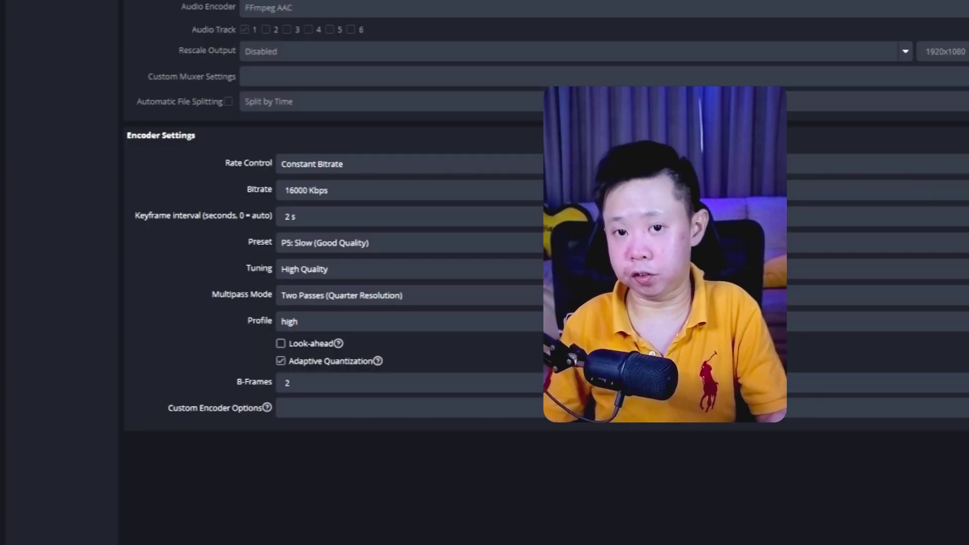
left_click(325, 163)
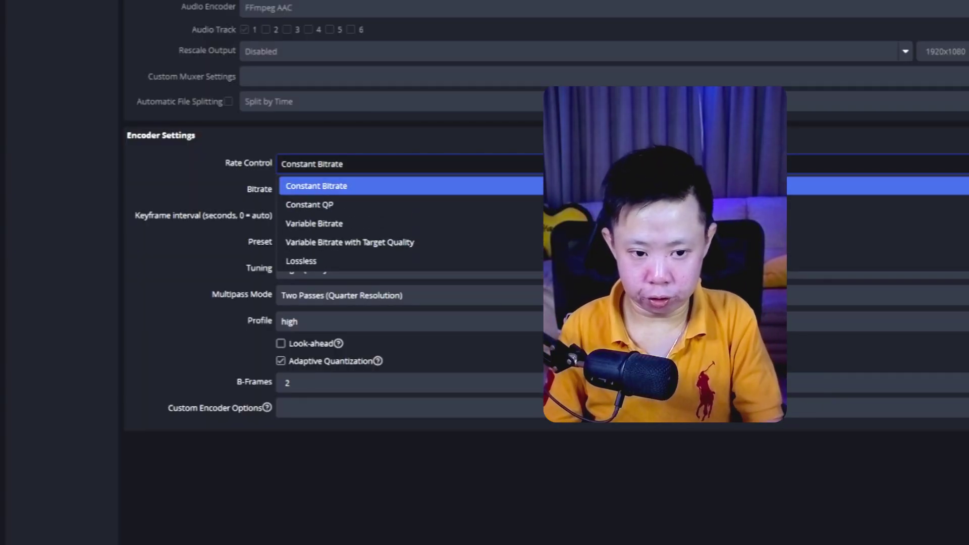
left_click(325, 202)
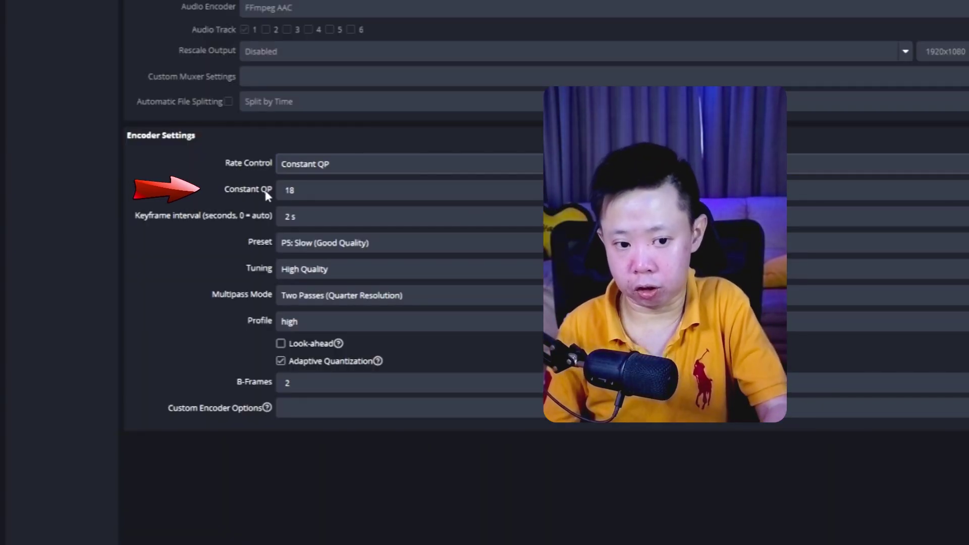
left_click(298, 191)
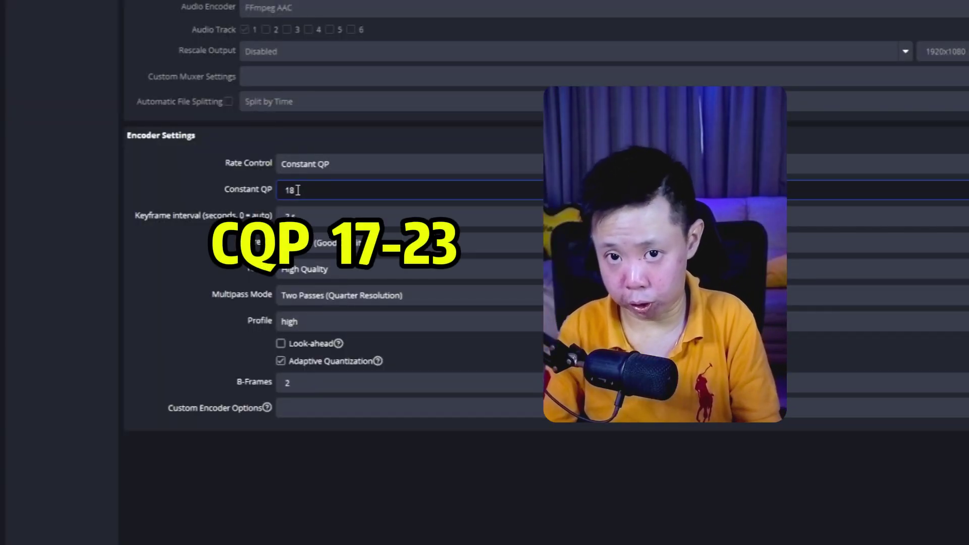
Step: Choose the P5: Slow (Good Quality) preset for the recording encoder and set its rate control back to Constant Bitrate
left_click(304, 247)
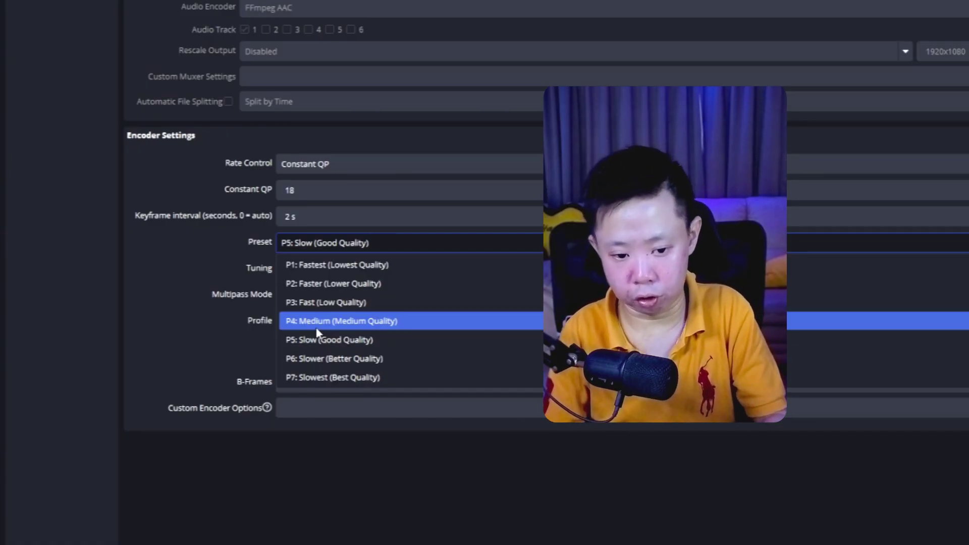
left_click(323, 339)
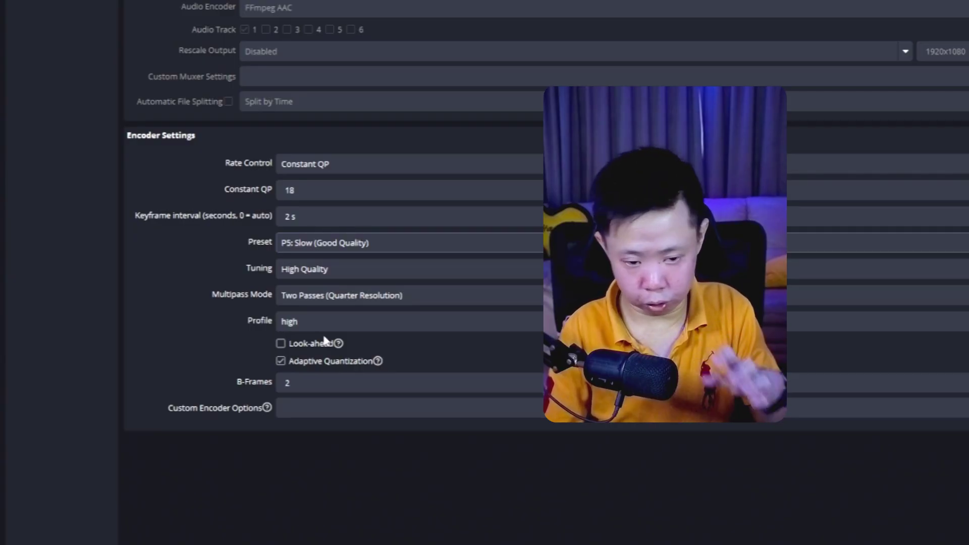
left_click(307, 270)
left_click(314, 297)
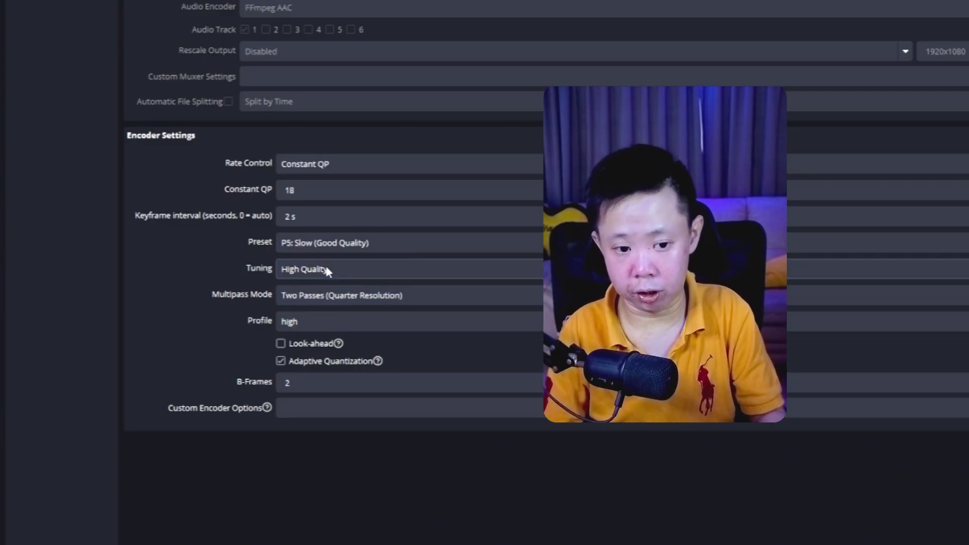
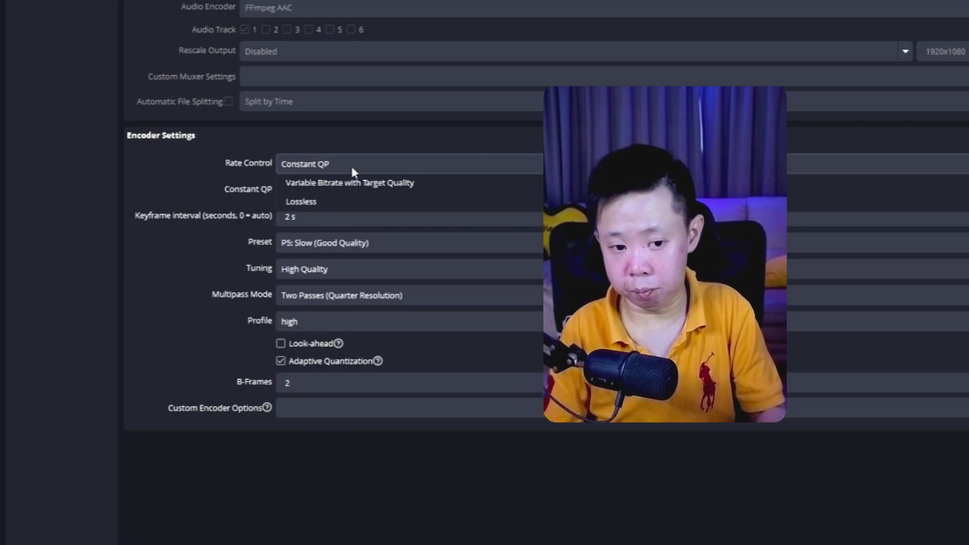
left_click(338, 186)
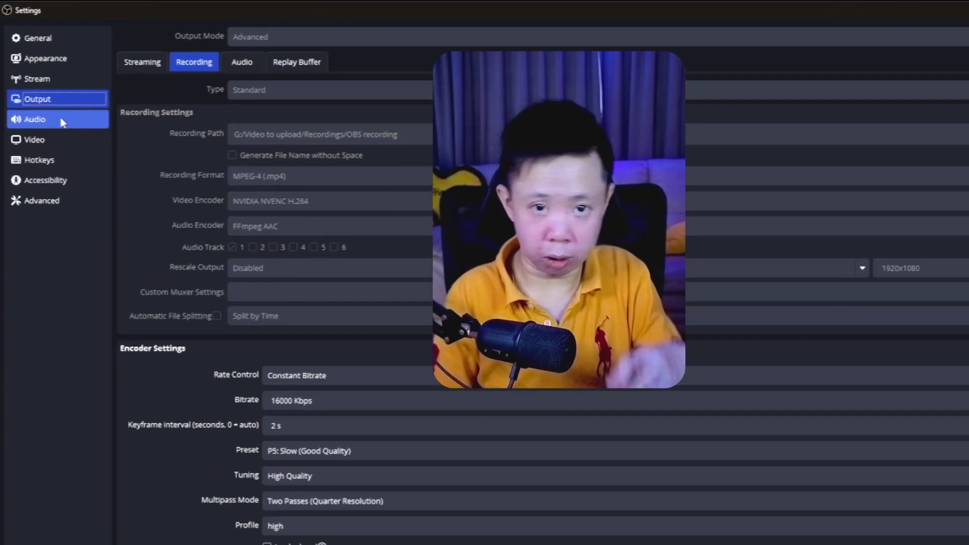
Step: Review the general audio settings, including sample rate and devices, and the audio track settings of the output
left_click(62, 122)
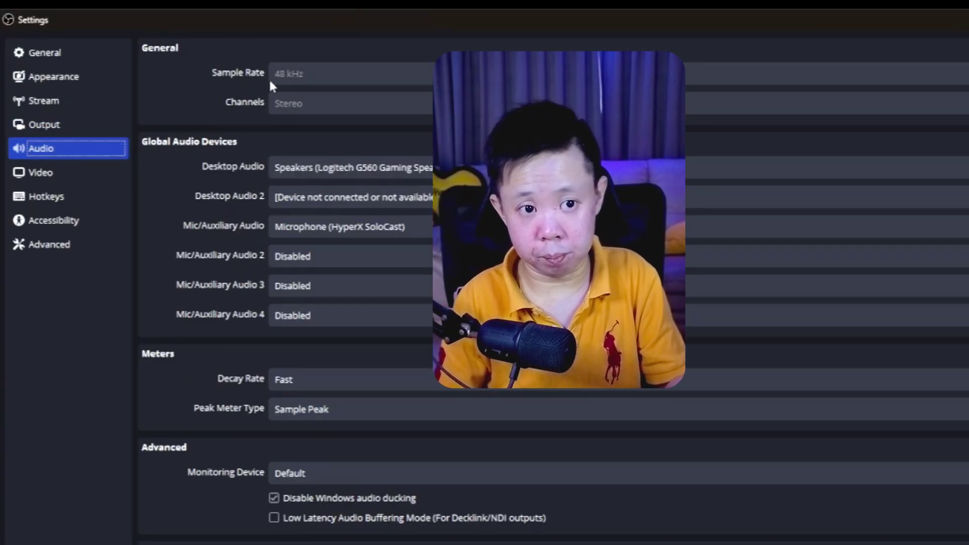
left_click(65, 126)
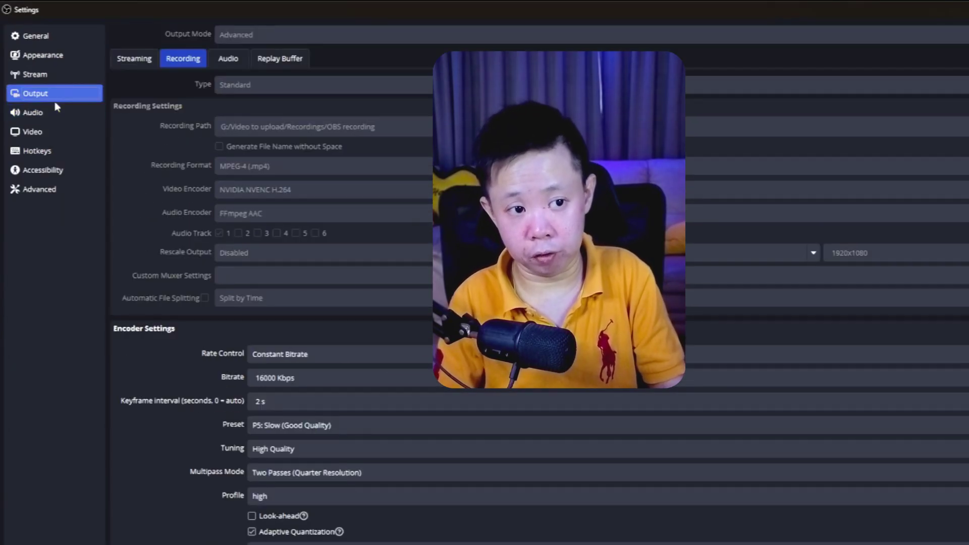
left_click(228, 61)
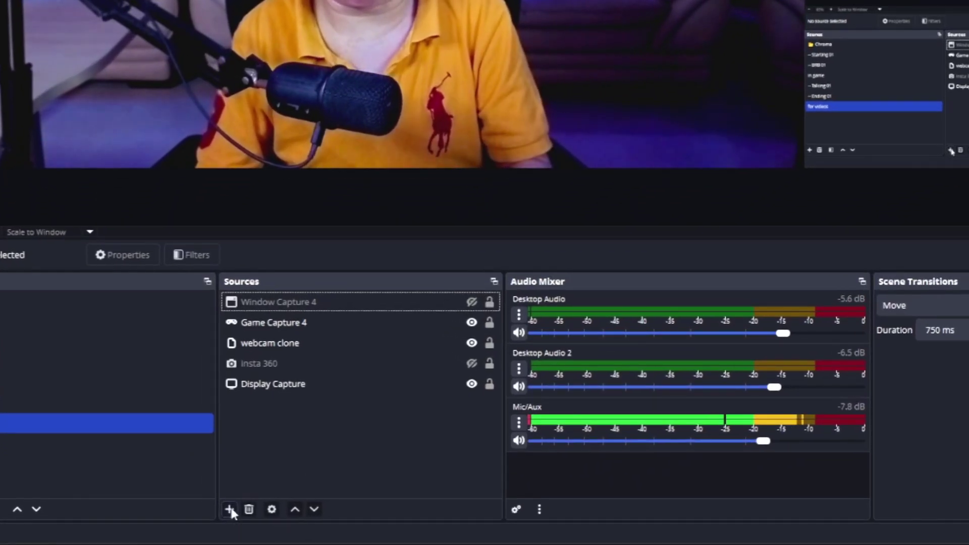
Step: Open the list of source types that can be added to the current scene
left_click(230, 509)
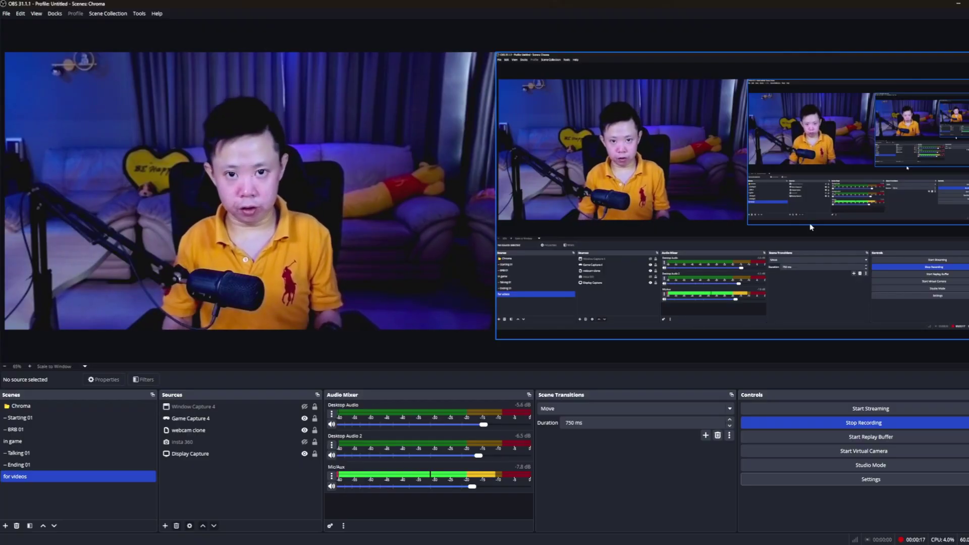
Step: Set the process priority to Above Normal in the advanced settings
left_click(772, 480)
left_click_drag(559, 116, 644, 87)
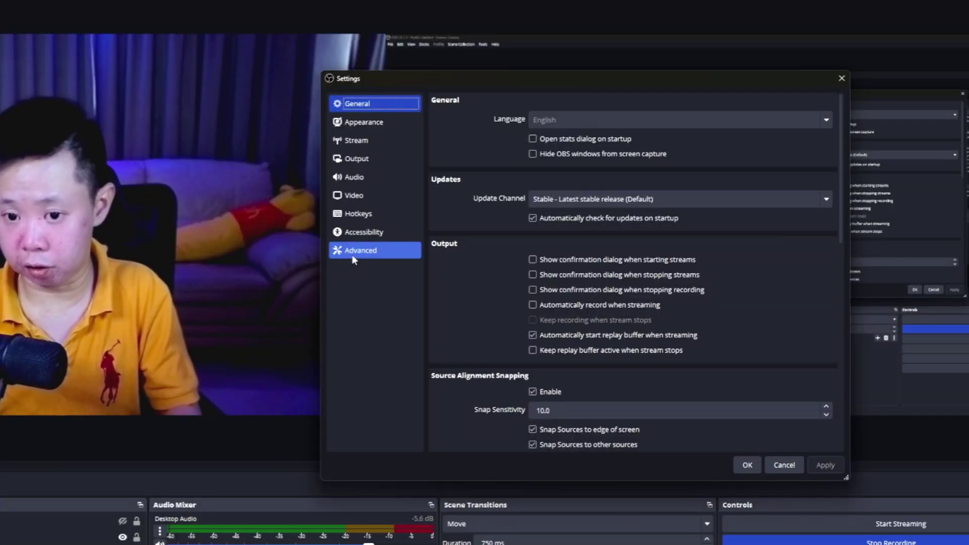
left_click(352, 256)
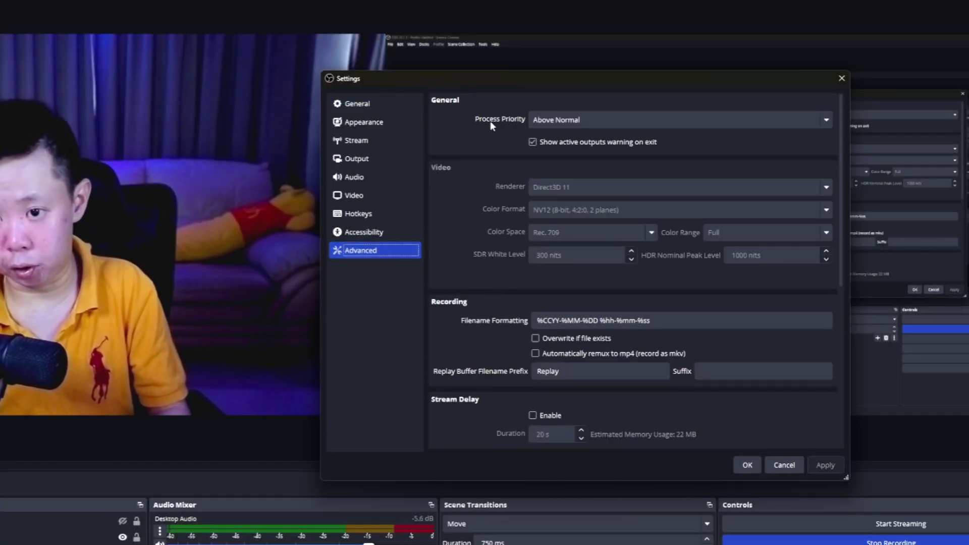
left_click(533, 123)
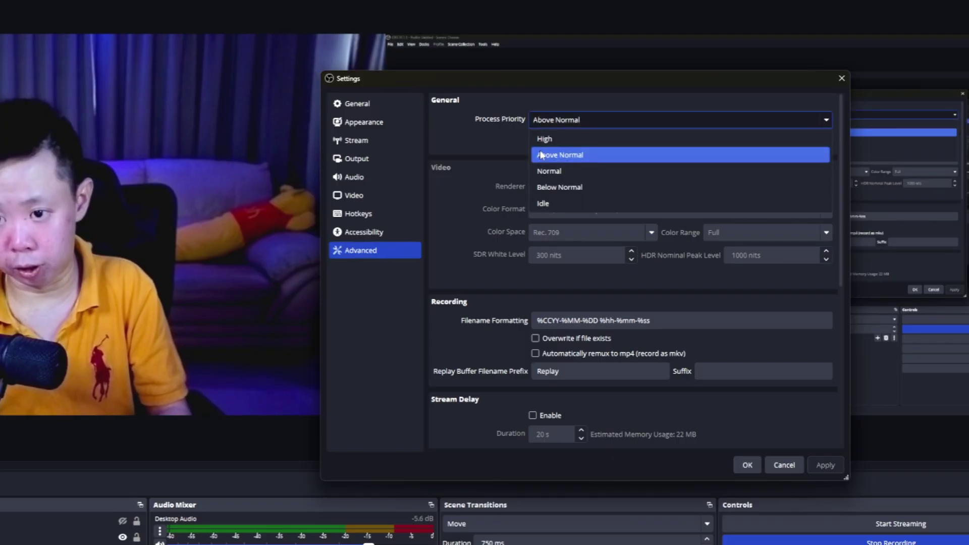
left_click(540, 155)
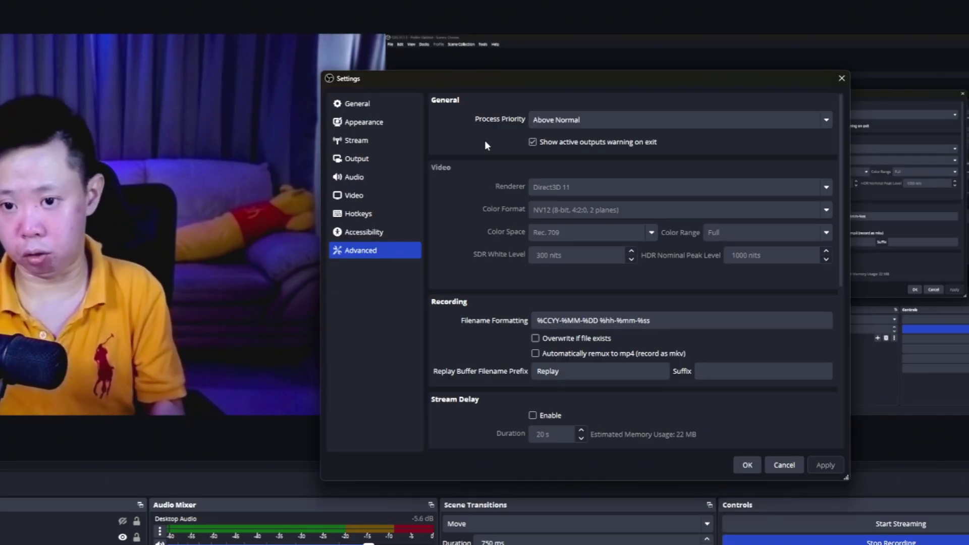
scroll(453, 269, "down", 1)
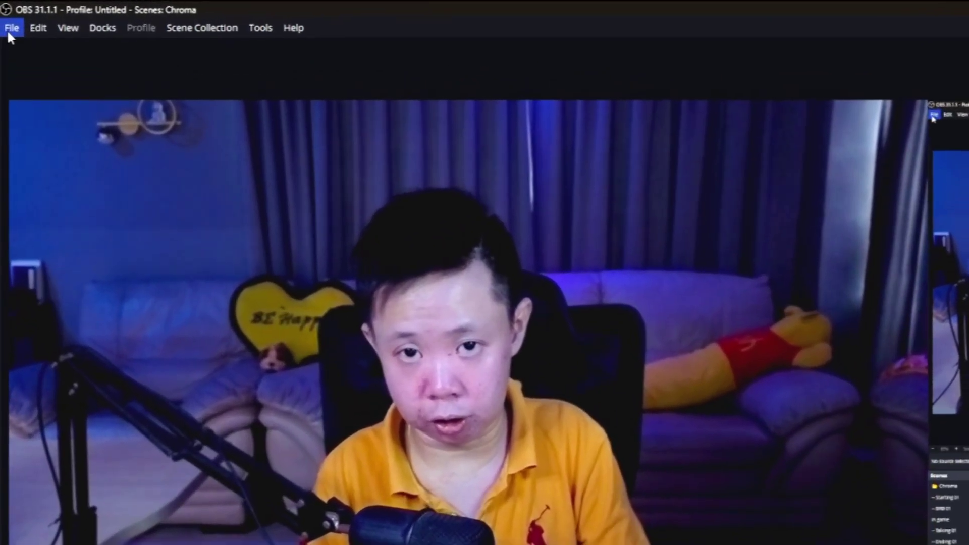
Step: Open the Remux Recordings tool and browse the OBS recording folder, closing the file selection without choosing a file
left_click(8, 29)
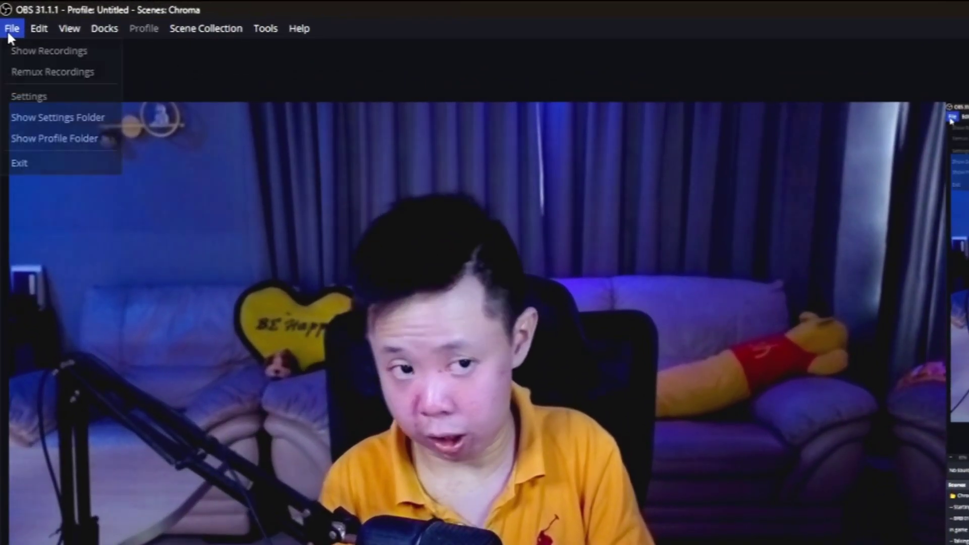
left_click(28, 73)
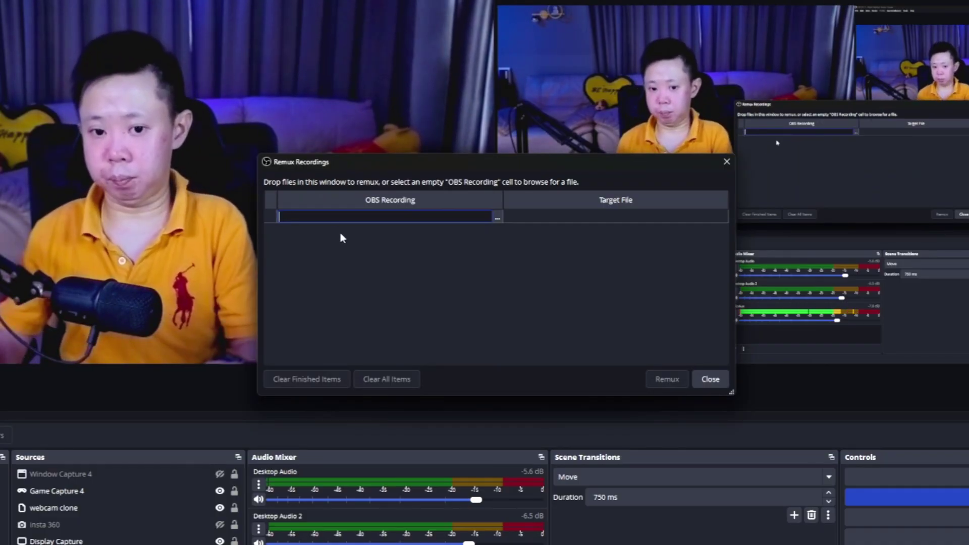
left_click(497, 218)
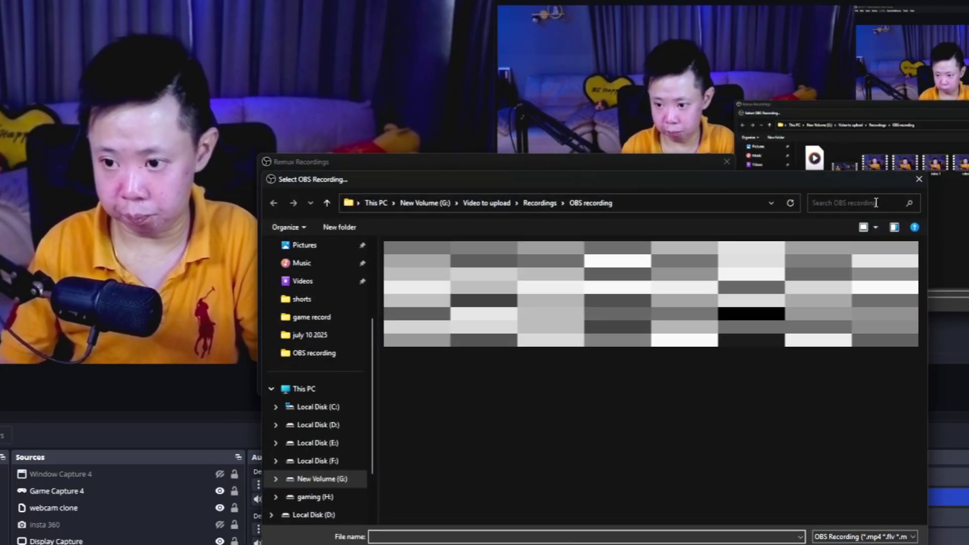
left_click(918, 179)
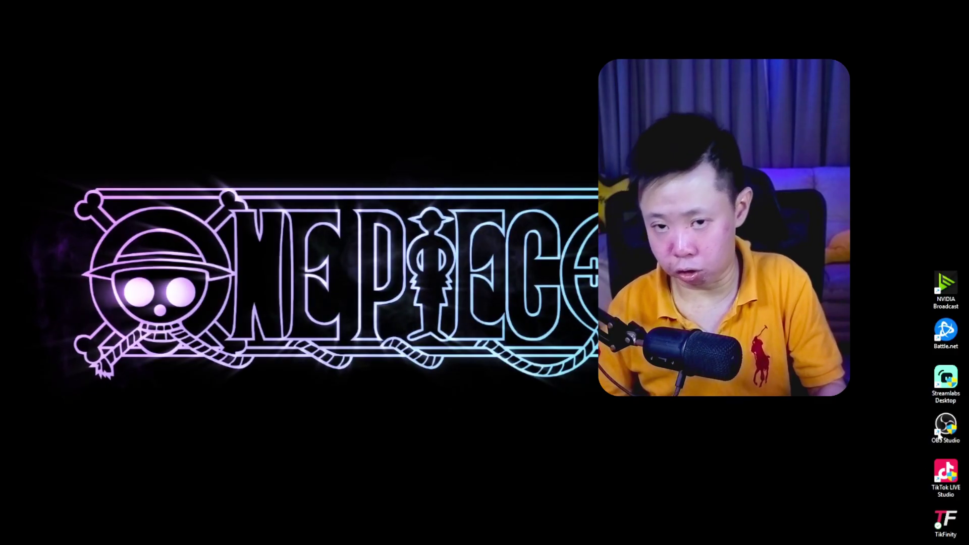
Step: Open the compatibility properties of the OBS Studio desktop shortcut
right_click(933, 446)
left_click(874, 349)
left_click_drag(858, 339, 341, 139)
left_click(348, 165)
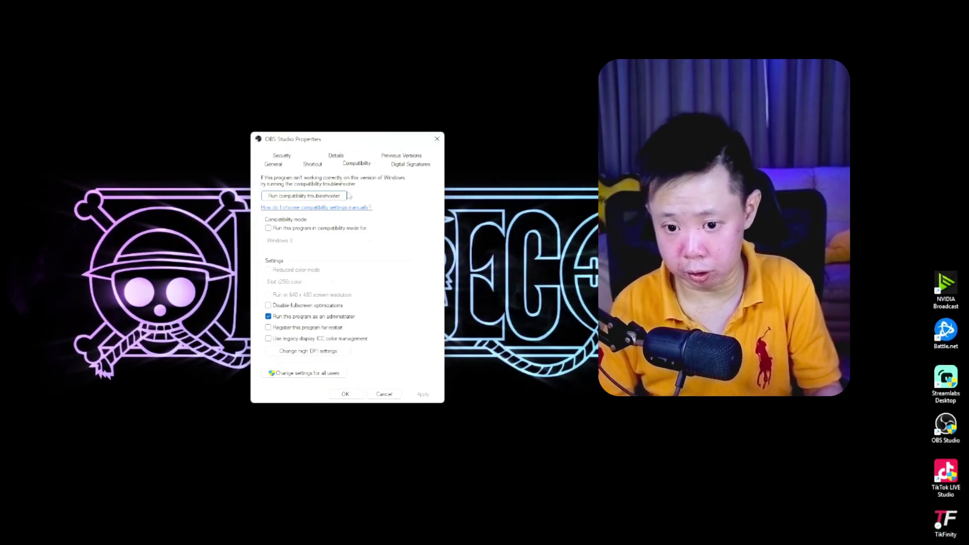